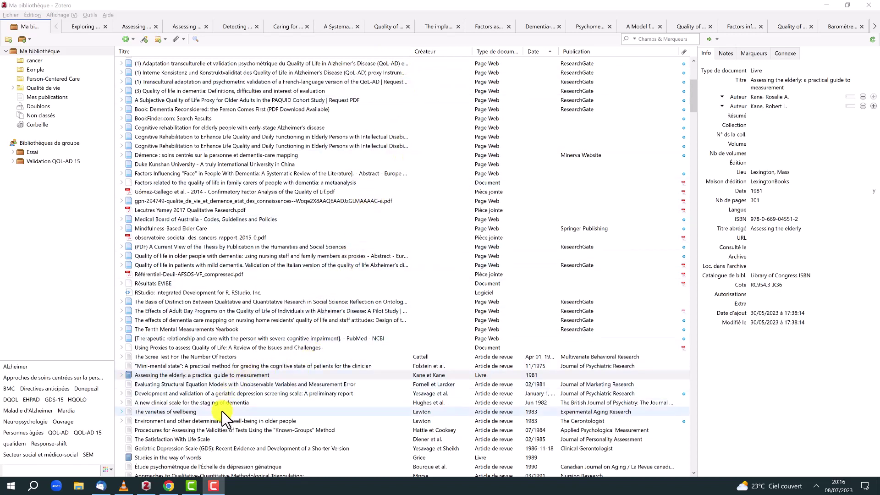
Switch to Chrome and look at the download options for zutilo.xpi v3.10.0 on the Zutilo releases page
{"action": "left_click", "coordinate": [170, 486]}
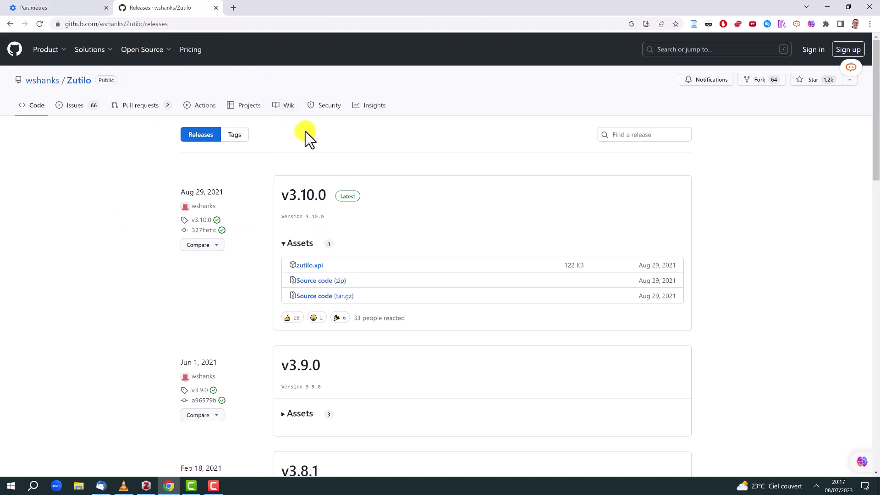
{"action": "right_click", "coordinate": [319, 273]}
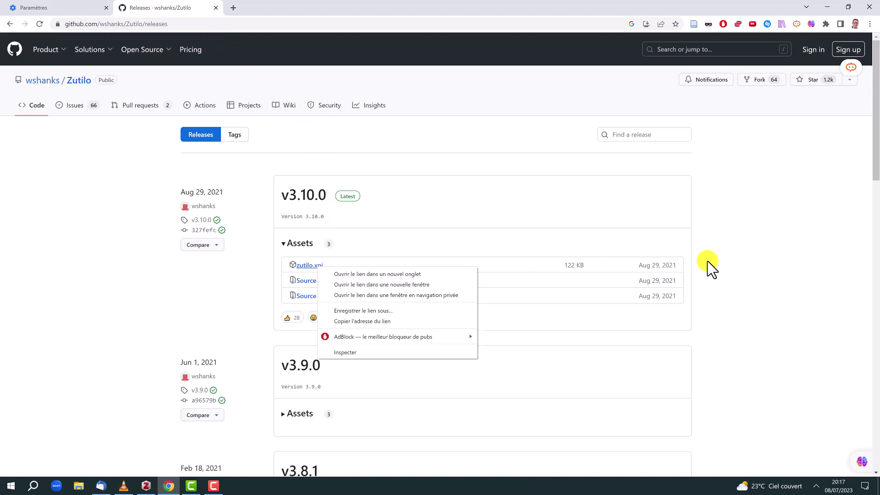
{"action": "left_click", "coordinate": [743, 263]}
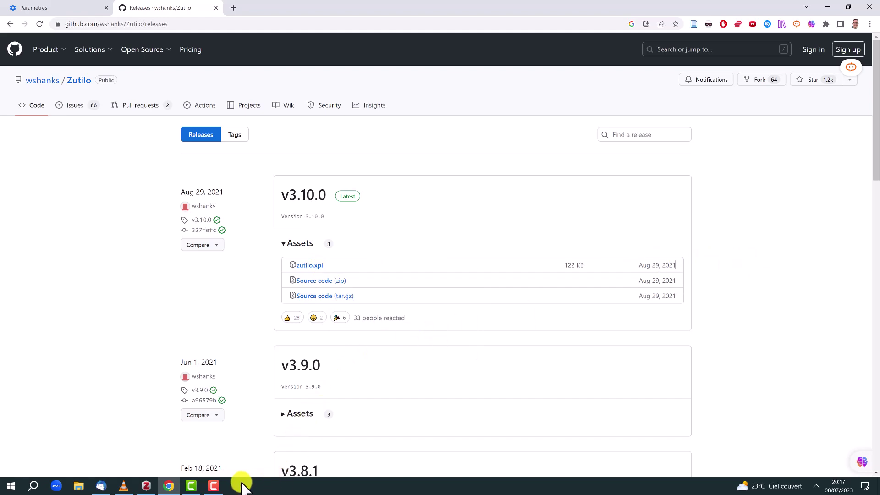
Return to Zotero and view the extensions manager's options, including installing an add-on from a file
{"action": "left_click", "coordinate": [143, 487]}
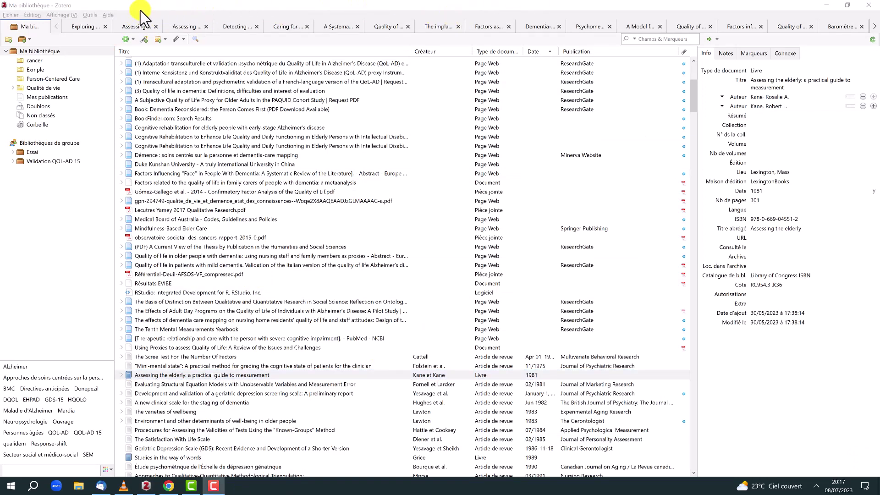
{"action": "left_click", "coordinate": [88, 15]}
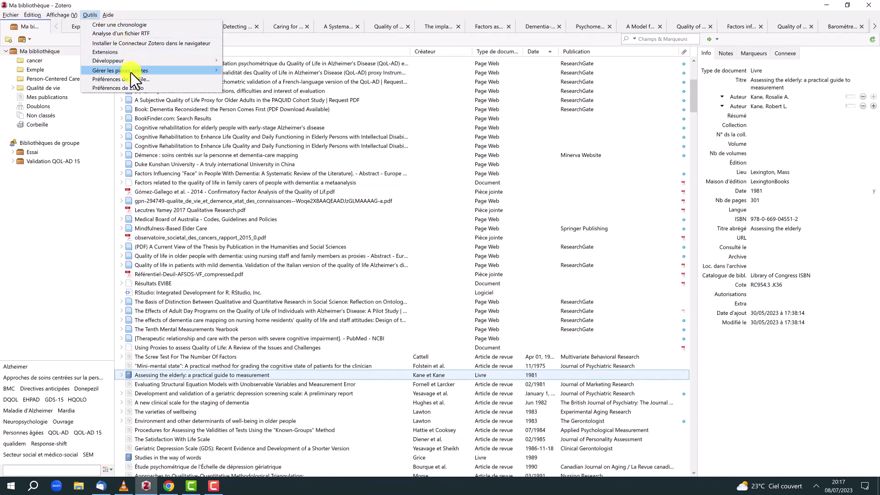
{"action": "mouse_move", "coordinate": [134, 79]}
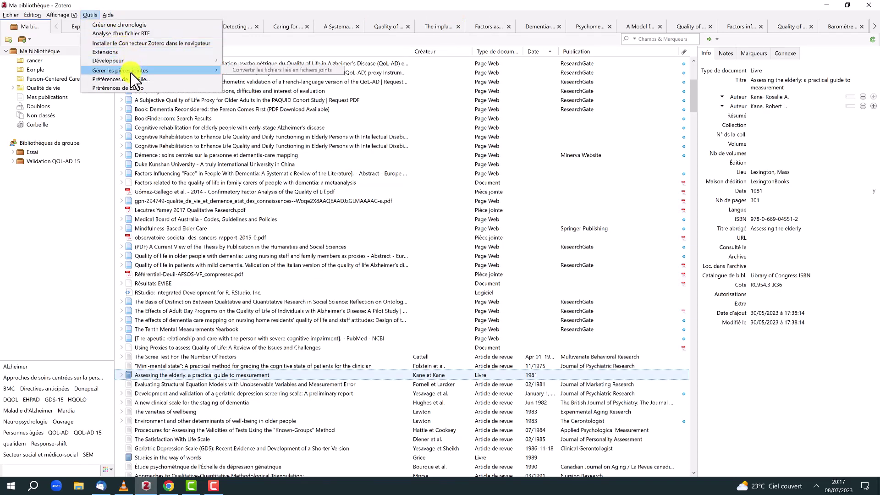
{"action": "left_click", "coordinate": [142, 52]}
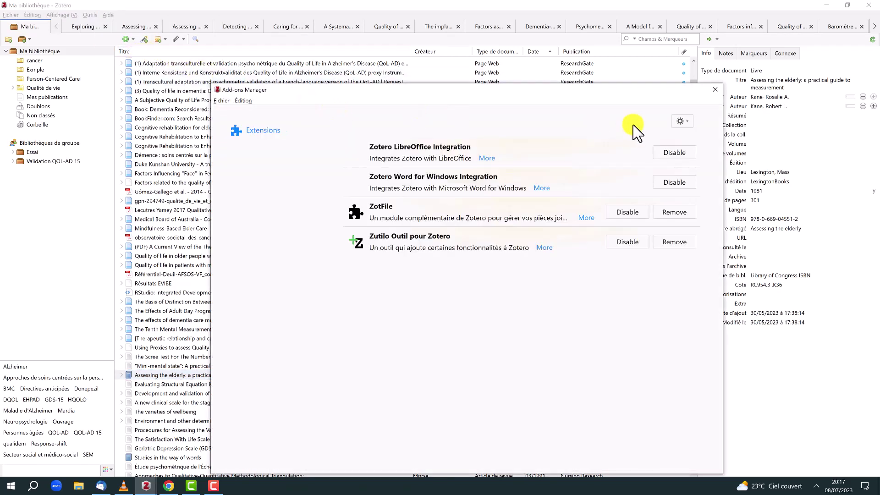
{"action": "left_click", "coordinate": [686, 122]}
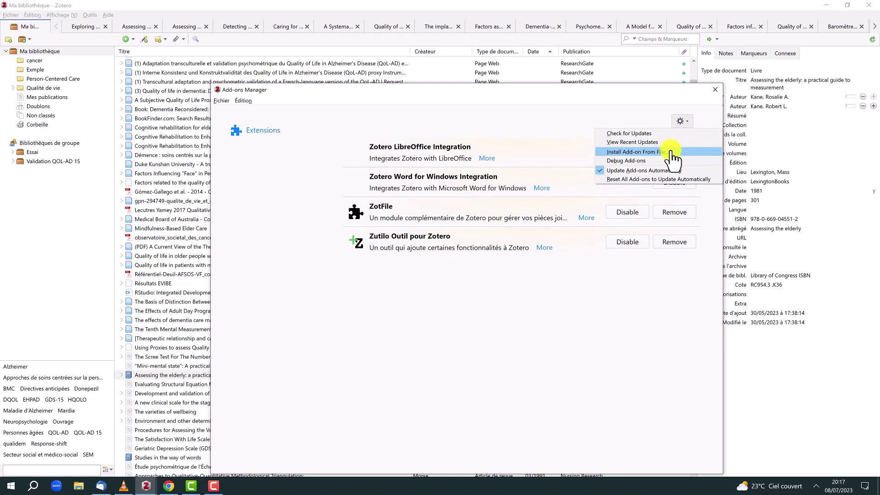
{"action": "left_click", "coordinate": [714, 96]}
{"action": "left_click", "coordinate": [713, 92]}
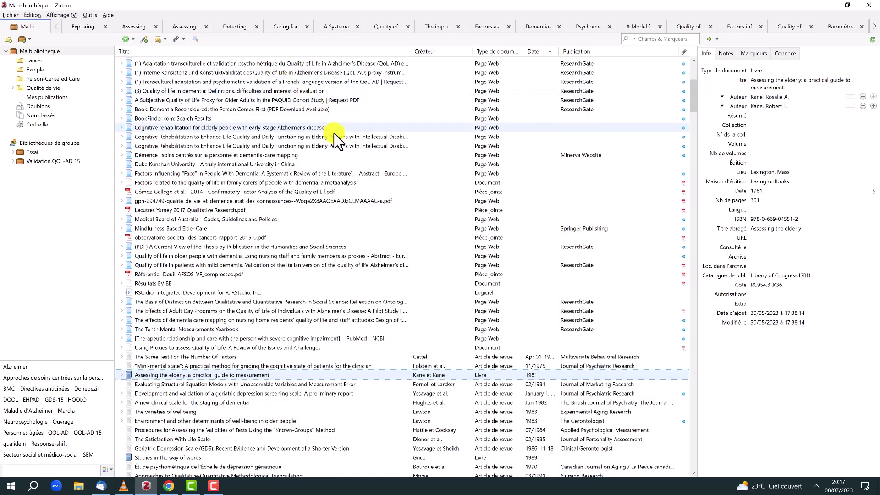
Create a book chapter entry from the book "Assessing the elderly: a practical guide to measurement"
{"action": "scroll", "coordinate": [259, 243], "scroll_direction": "down", "scroll_amount": 2}
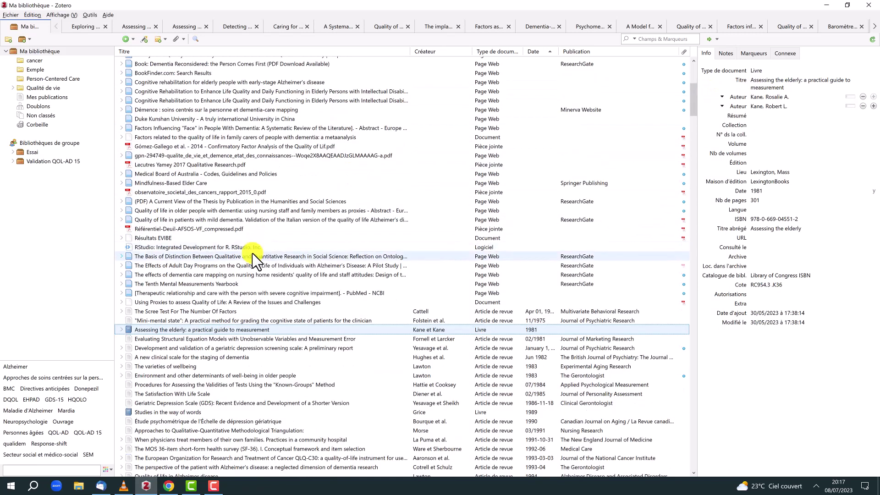
{"action": "right_click", "coordinate": [192, 333]}
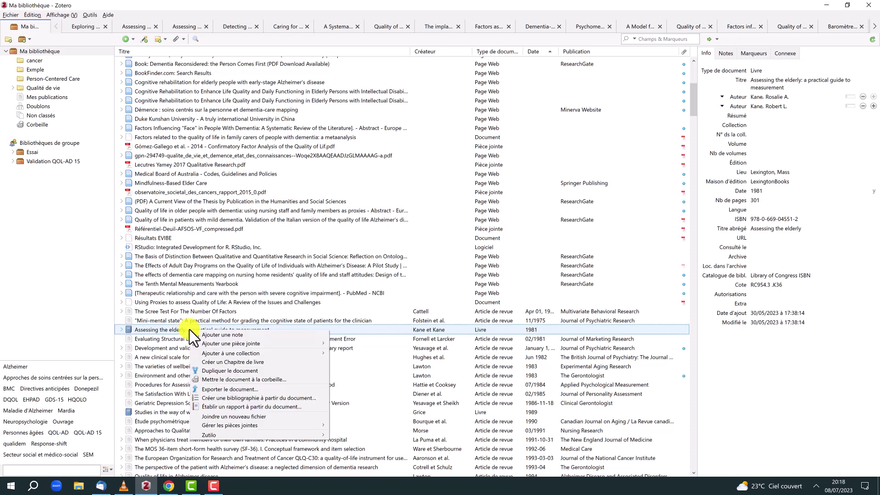
{"action": "left_click", "coordinate": [256, 362]}
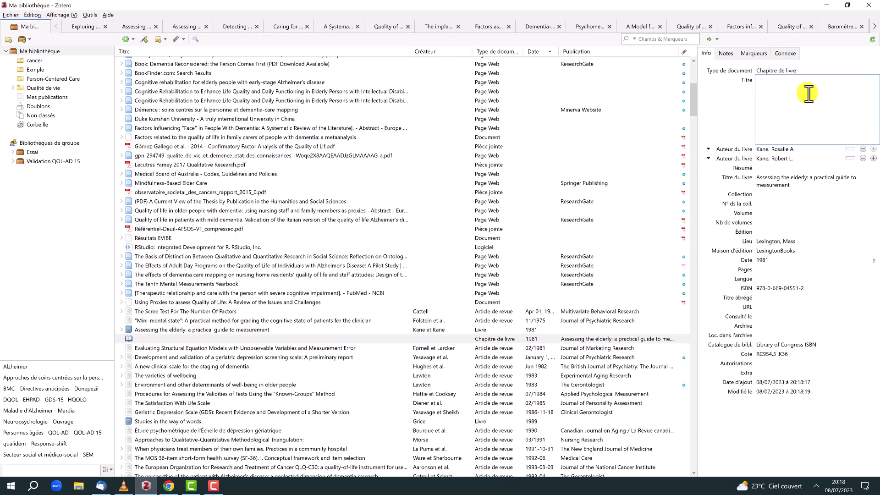
{"action": "left_click", "coordinate": [788, 184]}
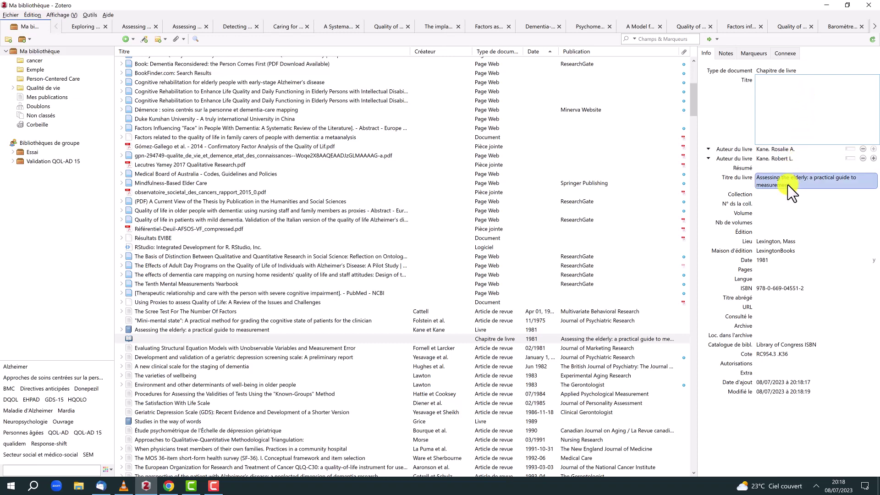
{"action": "left_click", "coordinate": [781, 110]}
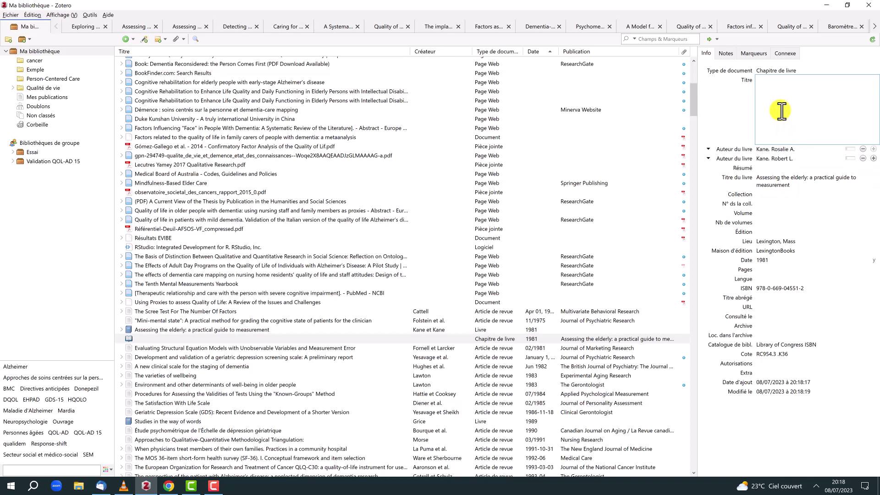
{"action": "left_click", "coordinate": [779, 149]}
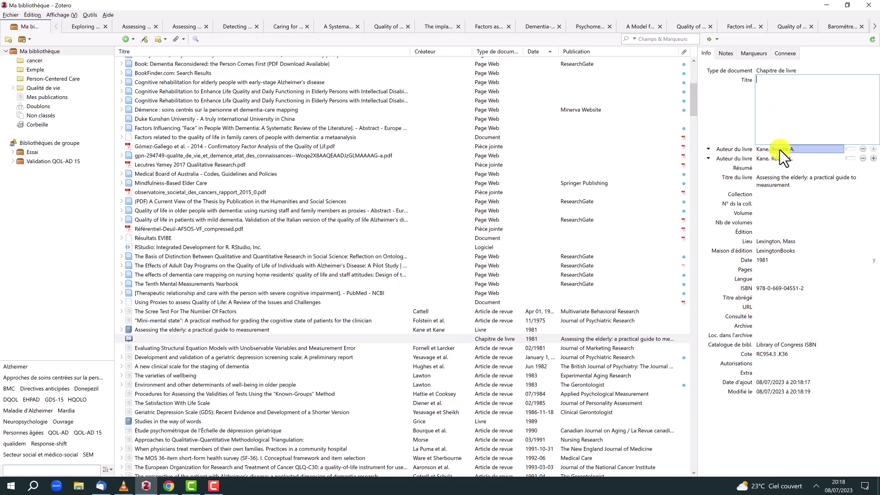
{"action": "left_click", "coordinate": [784, 158]}
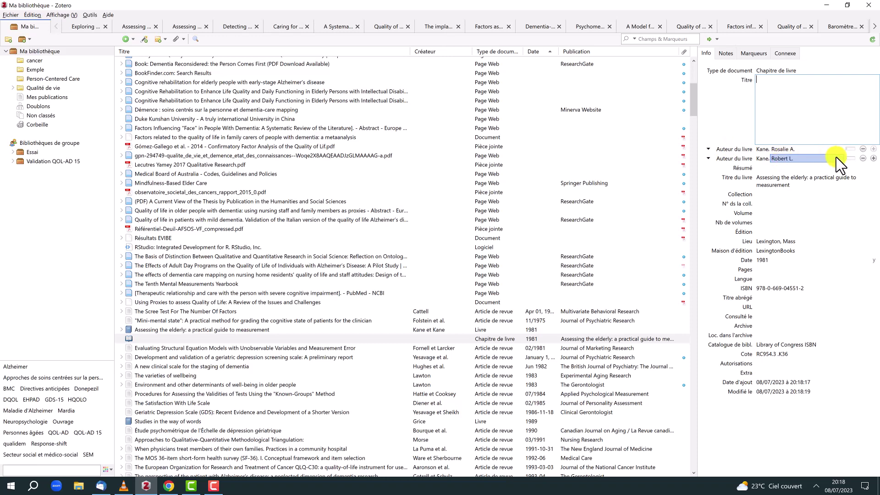
Add a third creator to the new chapter entry and set its role to Auteur
{"action": "left_click", "coordinate": [873, 158]}
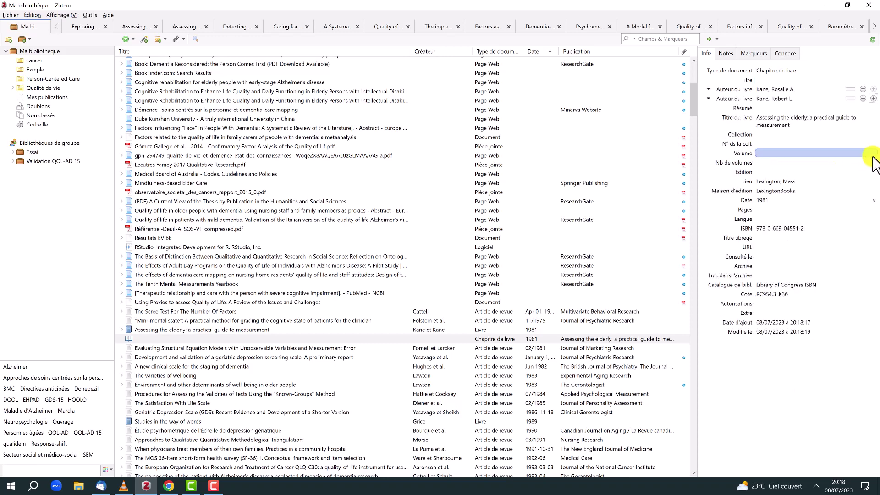
{"action": "left_click", "coordinate": [873, 98]}
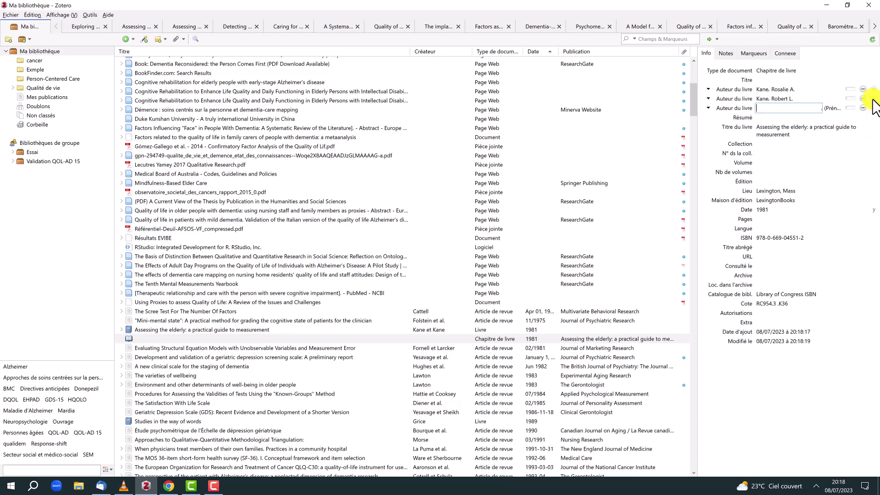
{"action": "left_click", "coordinate": [749, 109]}
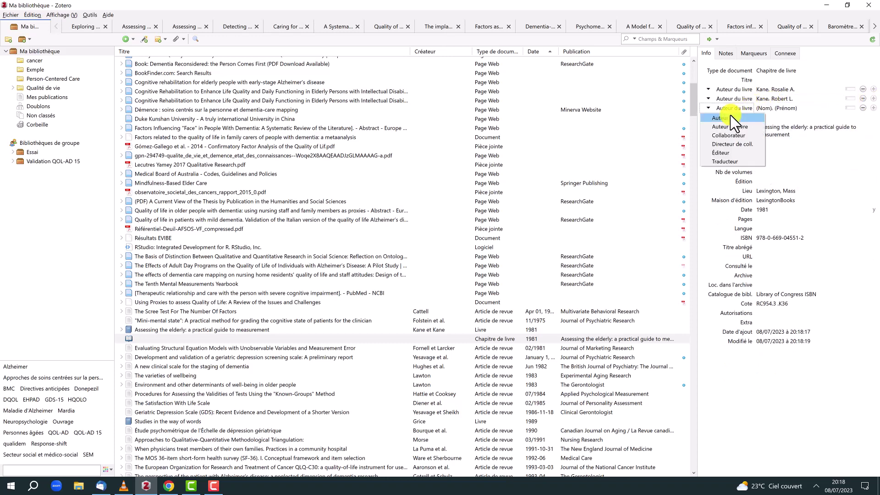
{"action": "left_click", "coordinate": [752, 118]}
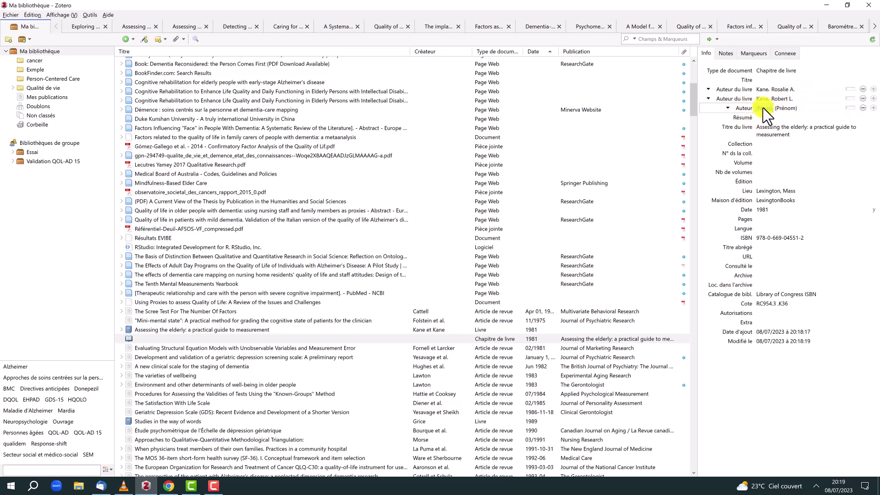
Fill in the chapter author with the placeholder last name "fff" and first name "ff"
{"action": "left_click", "coordinate": [779, 110]}
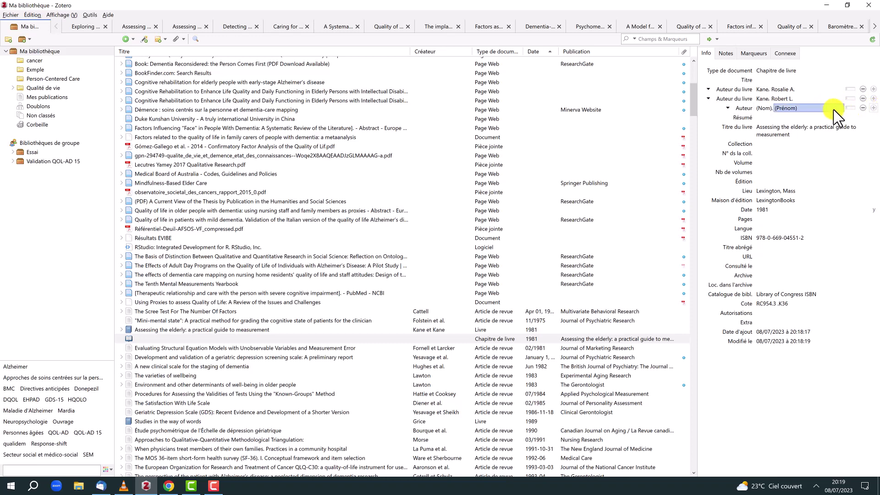
{"action": "left_click", "coordinate": [765, 108]}
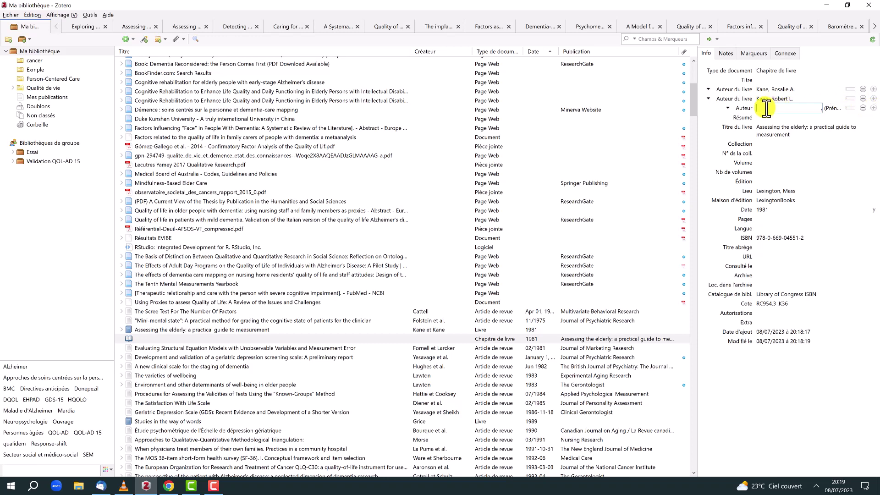
{"action": "type", "text": "fff"}
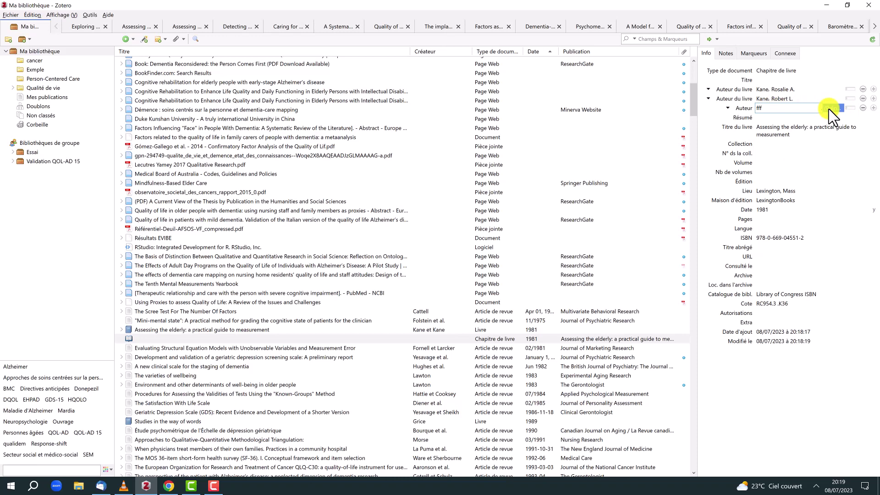
{"action": "key", "text": "Tab"}
{"action": "type", "text": "ff"}
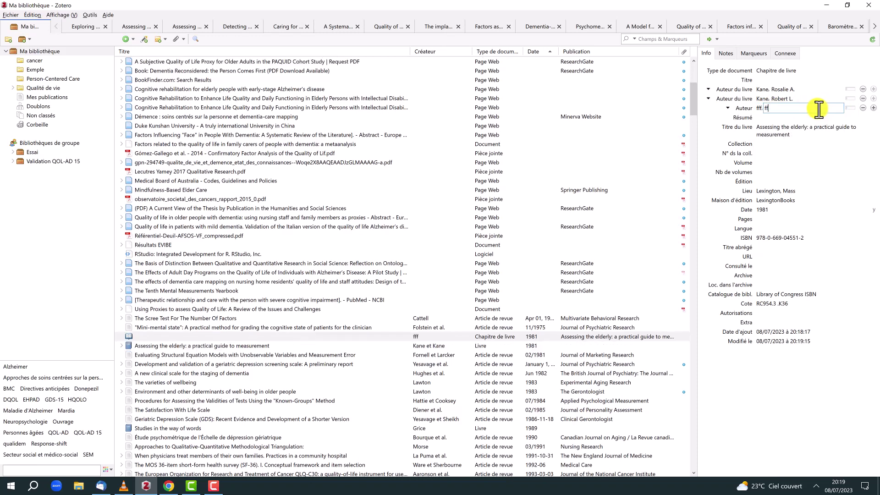
{"action": "double_click", "coordinate": [819, 109]}
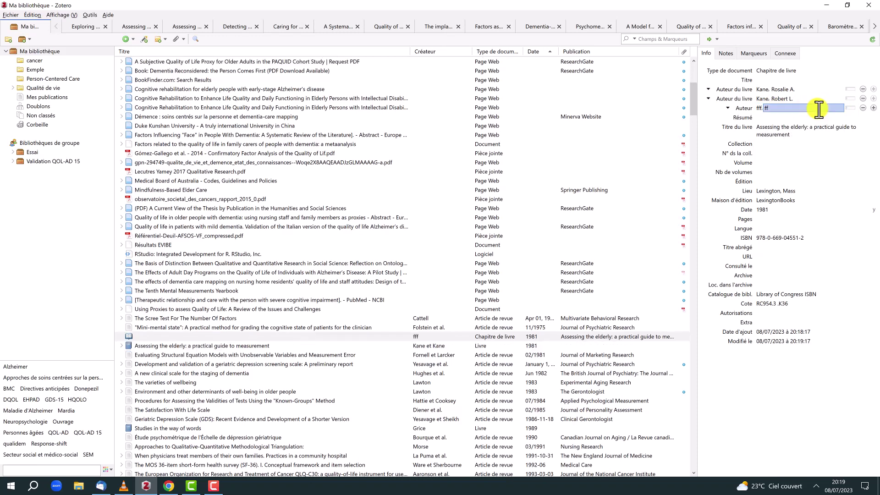
{"action": "key", "text": "Return"}
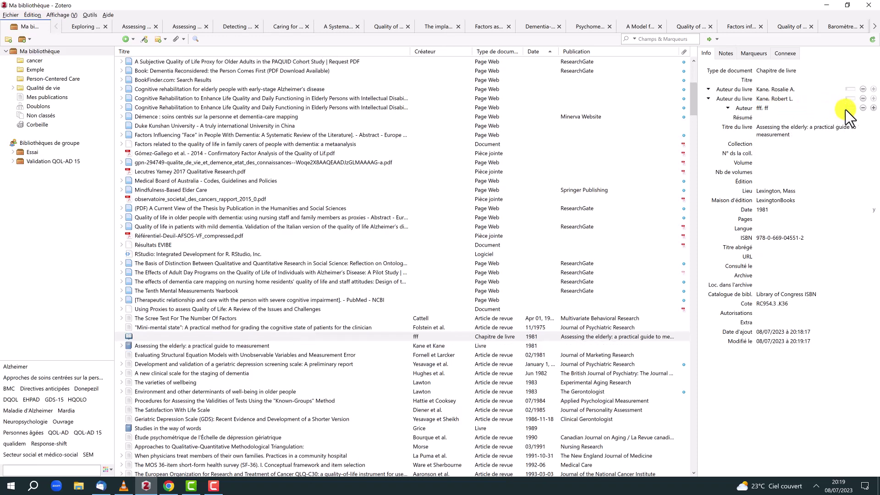
Add a second chapter author with the placeholder last name "fff" and first name "ff"
{"action": "left_click", "coordinate": [873, 109]}
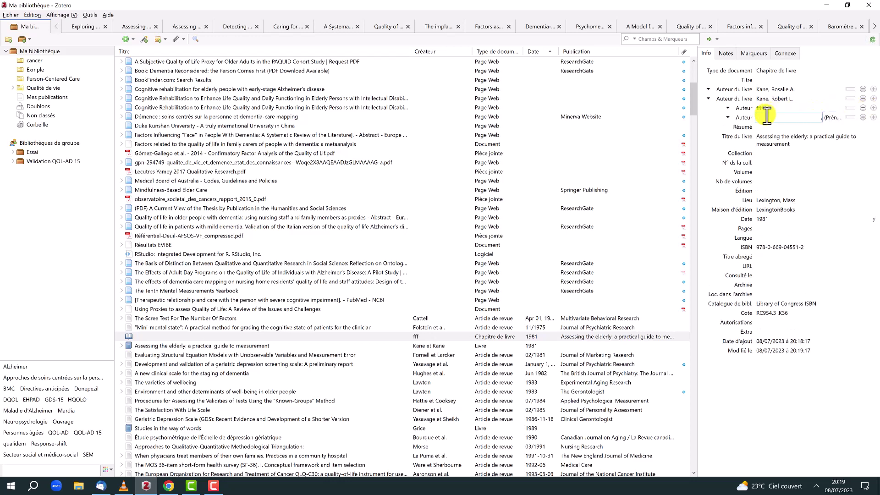
{"action": "type", "text": "fff"}
{"action": "left_click", "coordinate": [834, 117]}
{"action": "type", "text": "ff"}
{"action": "type", "text": "ff"}
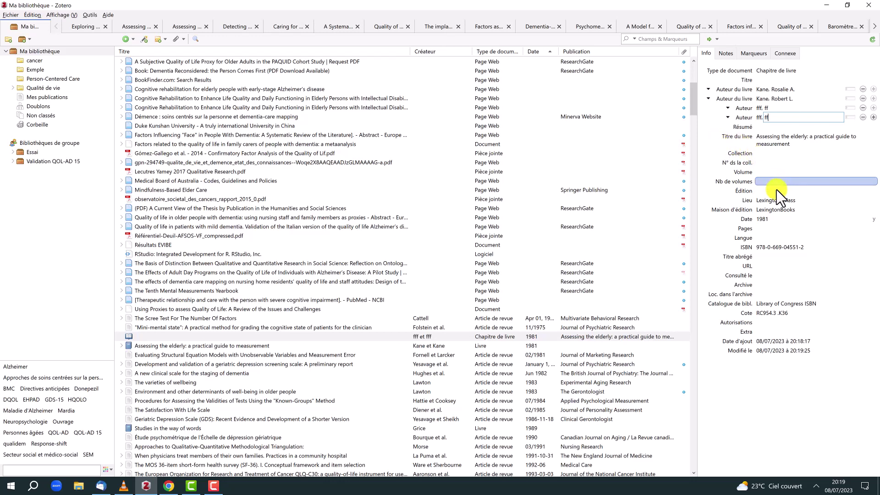
Set the chapter's page range to 110-121
{"action": "left_click", "coordinate": [771, 228]}
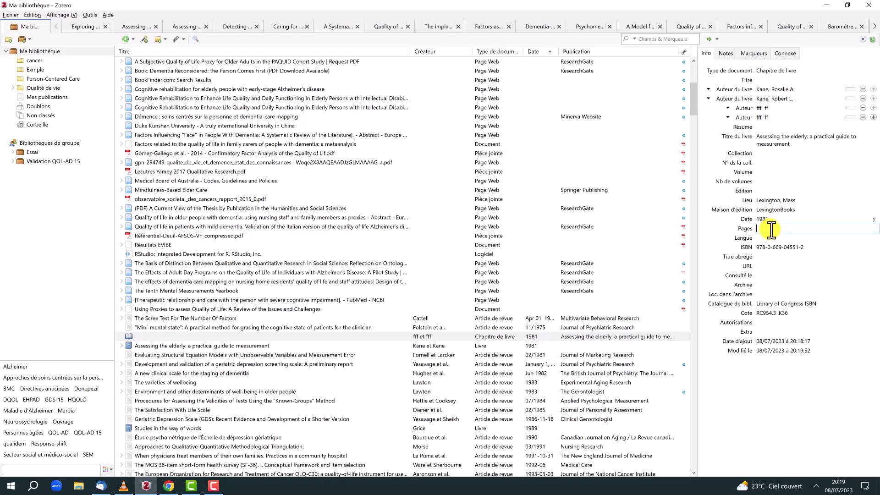
{"action": "type", "text": "110-121"}
{"action": "key", "text": "Return"}
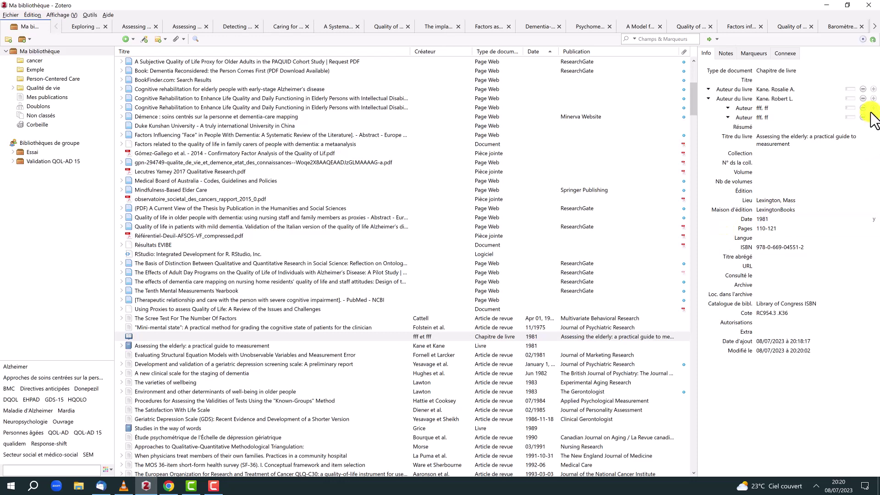
{"action": "left_click", "coordinate": [830, 108]}
{"action": "key", "text": "Return"}
{"action": "left_click", "coordinate": [762, 229]}
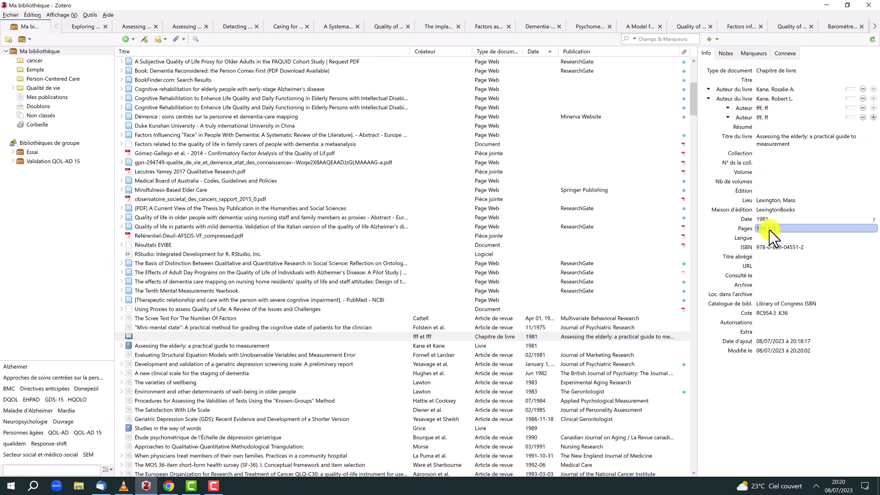
{"action": "key", "text": "Return"}
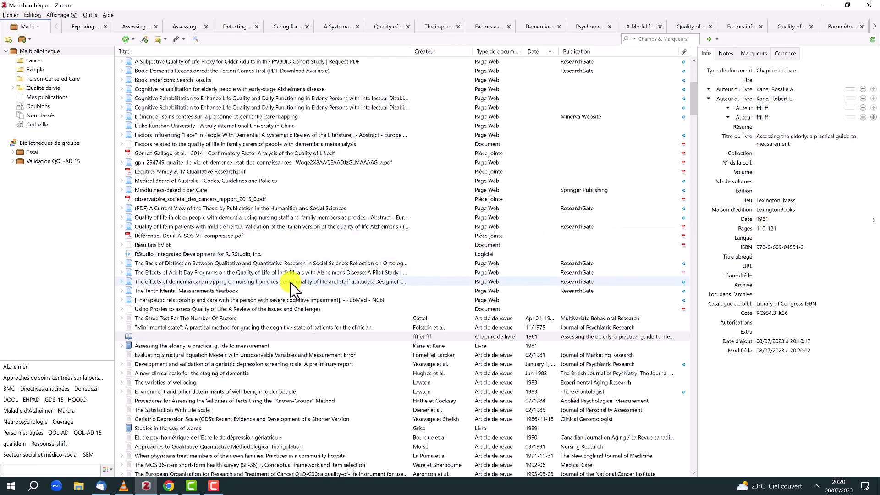
Give the untitled chapter entry the placeholder title "hhdhdhdhdhdhhdhhhd"
{"action": "left_click", "coordinate": [241, 329]}
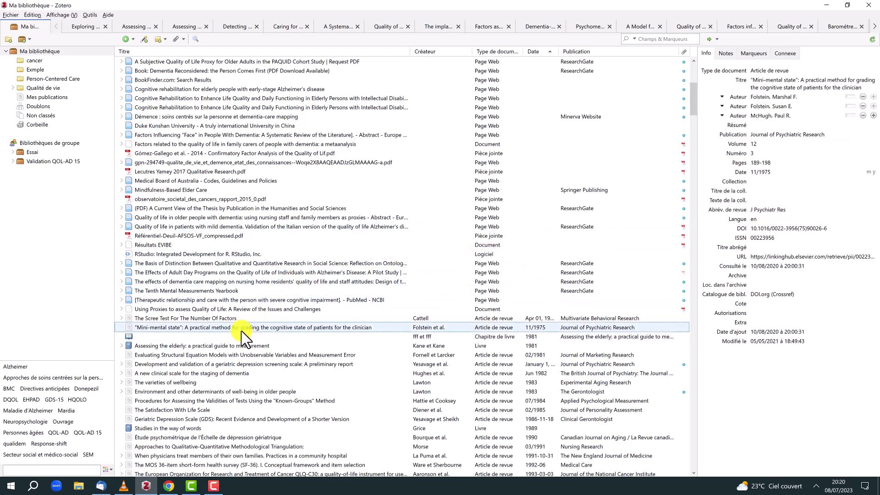
{"action": "left_click", "coordinate": [236, 338]}
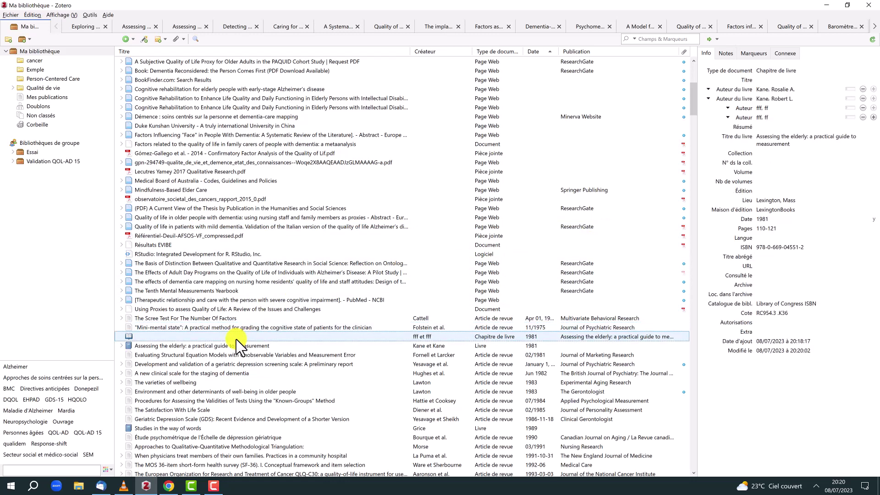
{"action": "left_click", "coordinate": [784, 78]}
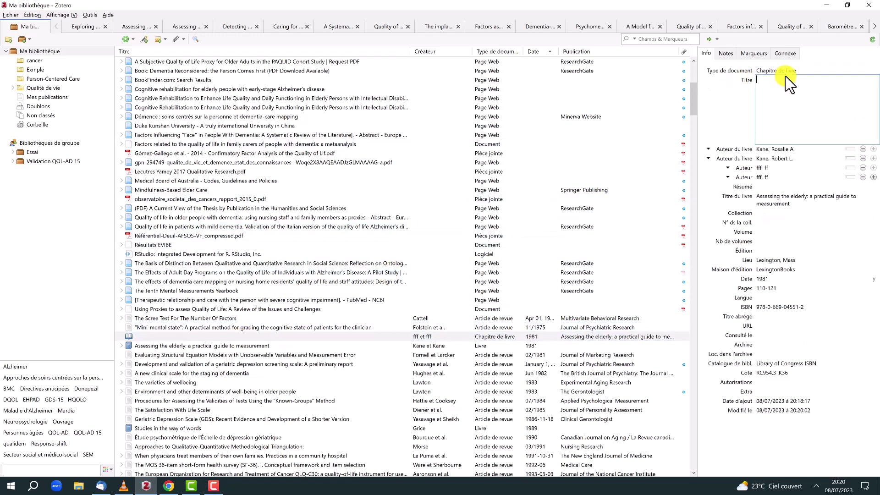
{"action": "type", "text": "hhdhdhdhdhdhhdhhhd"}
{"action": "key", "text": "Return"}
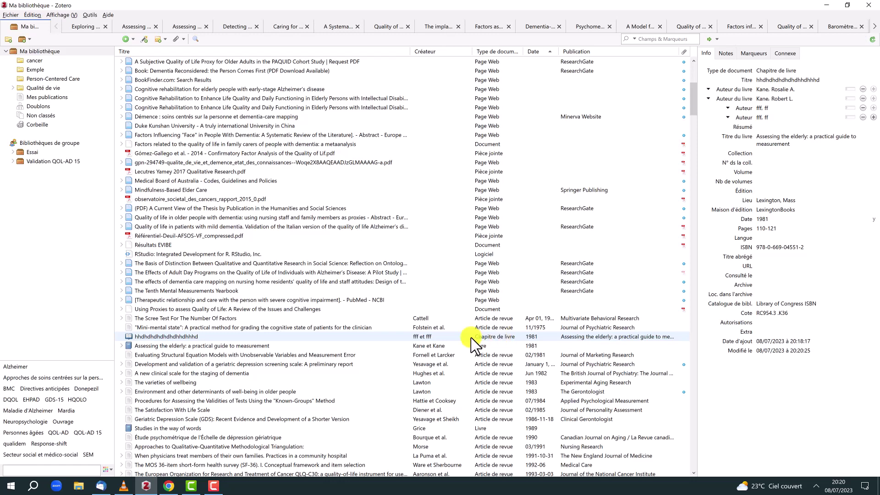
View the commands available for the chapter entry, including creating a book from it
{"action": "right_click", "coordinate": [288, 344]}
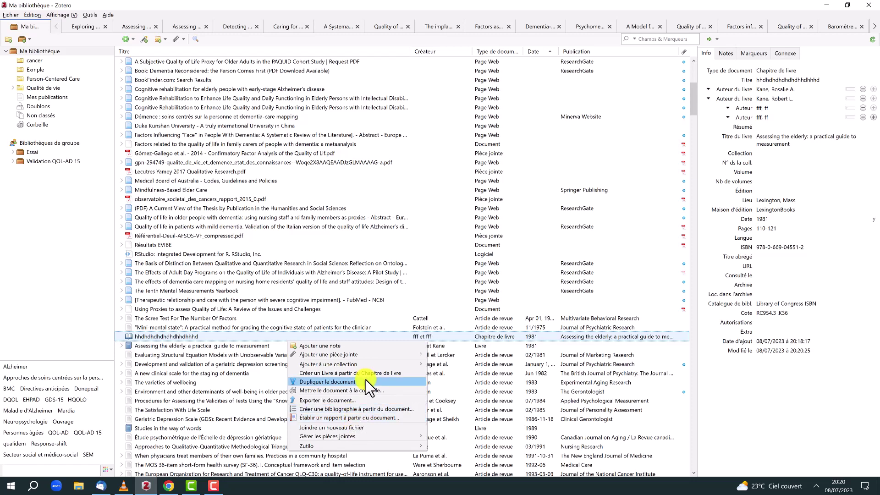
{"action": "left_click", "coordinate": [295, 1]}
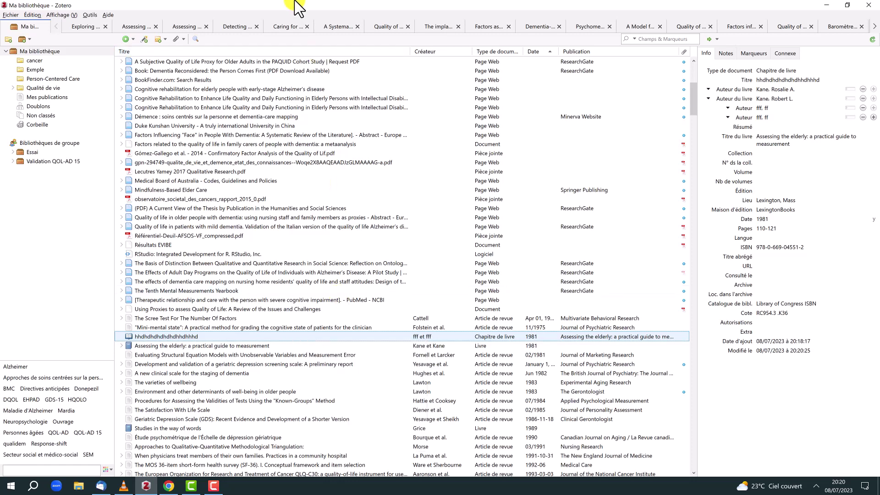